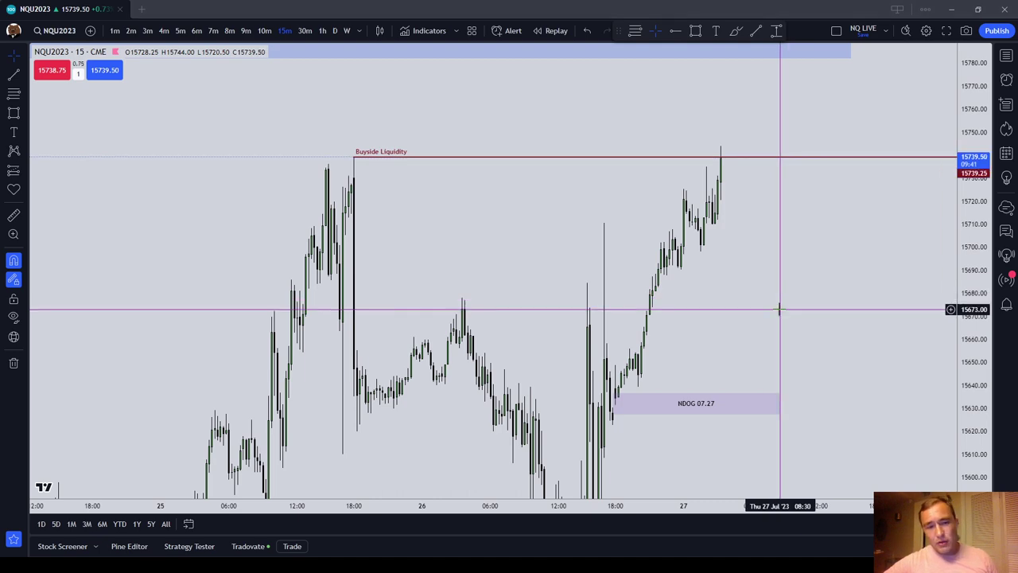
Draw a horizontal ray from the tall 24 Jul candle's high at 15618.75
drag(780, 307, 818, 211)
scroll(586, 362, down, 2)
drag(586, 362, 671, 311)
click(675, 31)
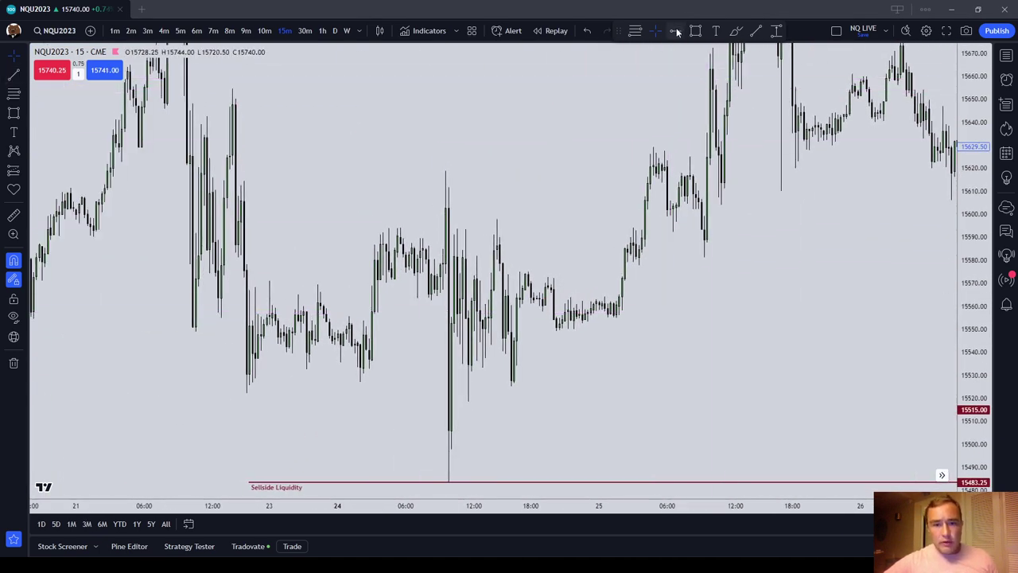
click(446, 170)
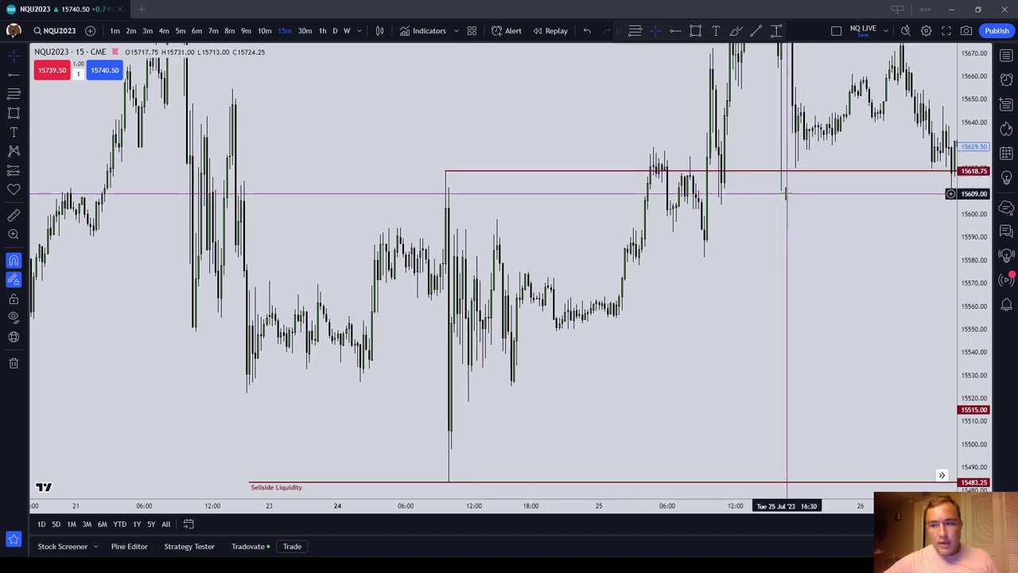
Apply the Buyside Liquidity template to the new ray
click(522, 173)
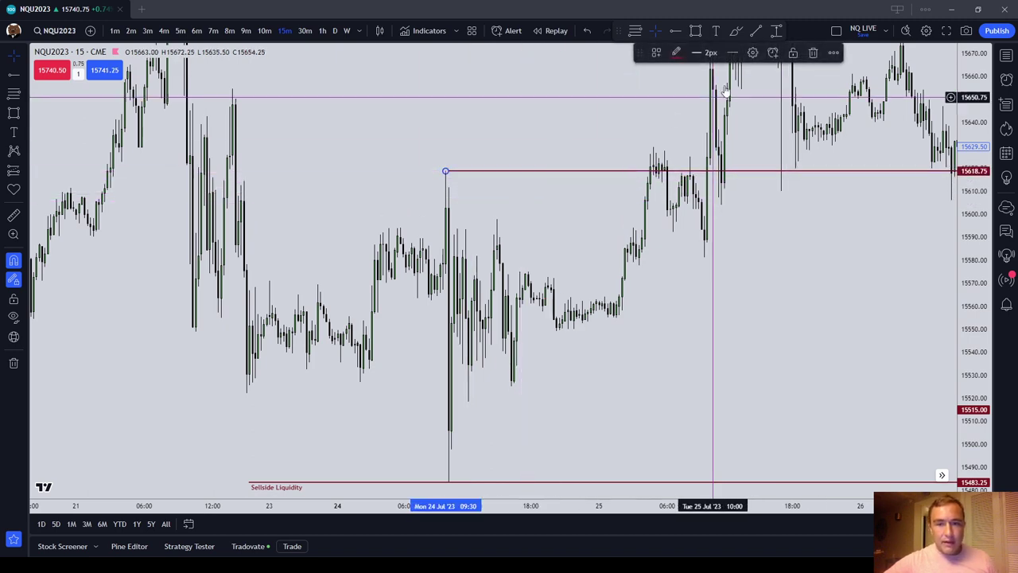
click(656, 52)
click(673, 114)
scroll(636, 334, down, 2)
scroll(564, 358, up, 3)
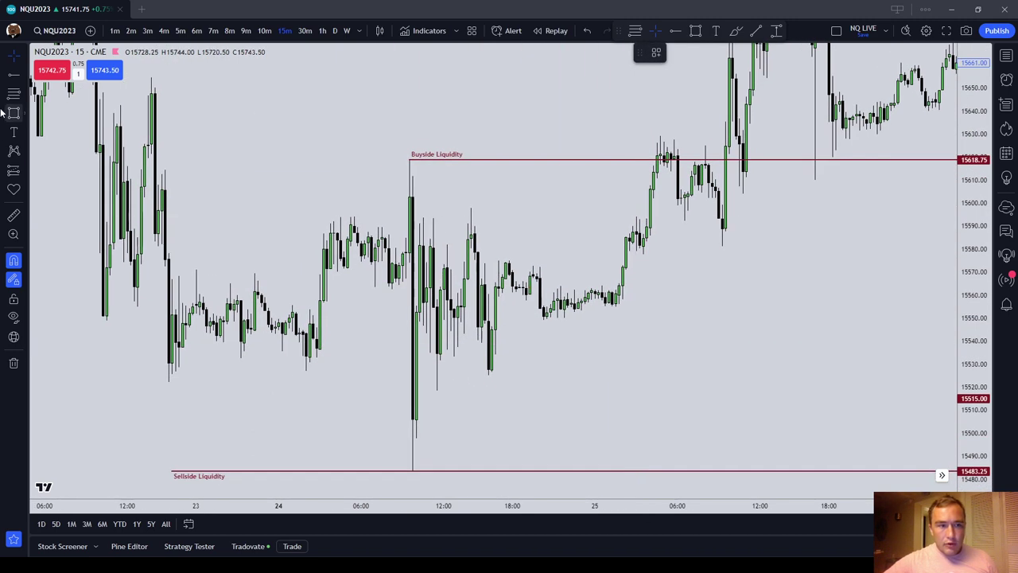
Brush orange loops around both consolidation ranges and the wick sweeping Buyside Liquidity
click(735, 32)
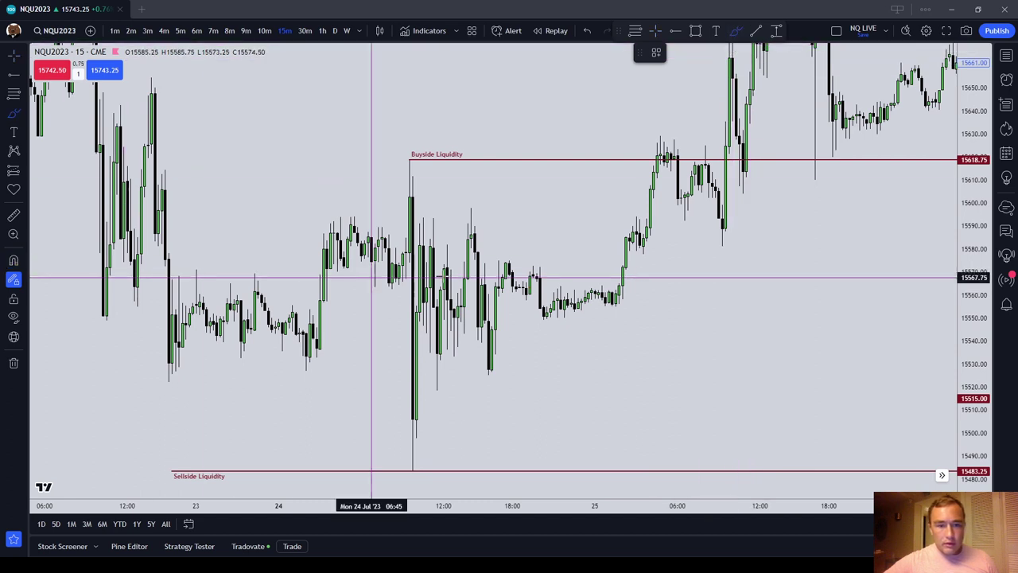
mouse_move(413, 362)
mouse_down()
mouse_move(520, 369)
mouse_move(530, 231)
mouse_move(412, 238)
mouse_move(415, 372)
mouse_up()
mouse_move(539, 282)
mouse_down()
mouse_move(549, 331)
mouse_move(629, 286)
mouse_move(532, 286)
mouse_up()
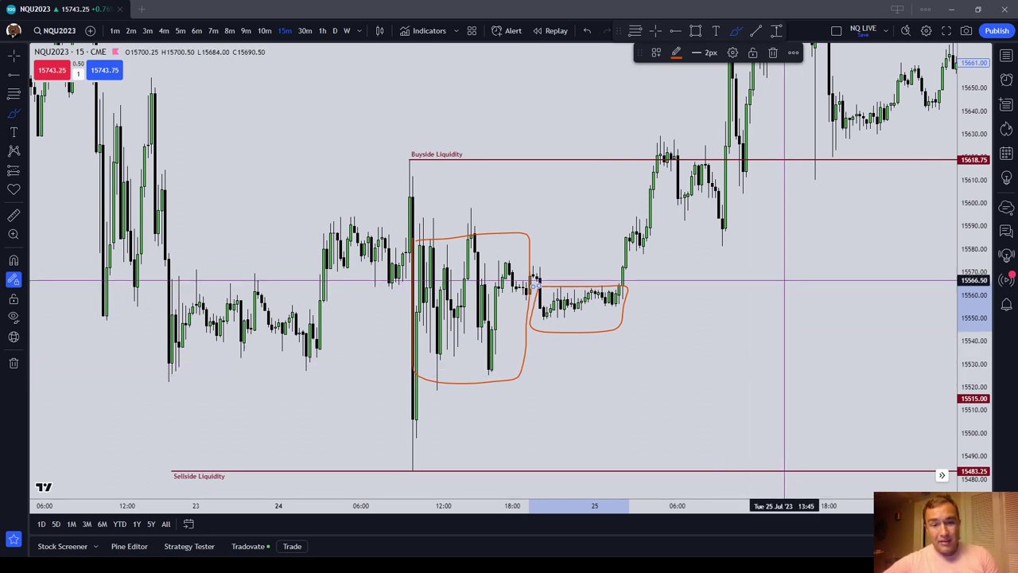
mouse_move(677, 148)
mouse_down()
mouse_move(639, 150)
mouse_move(674, 149)
mouse_up()
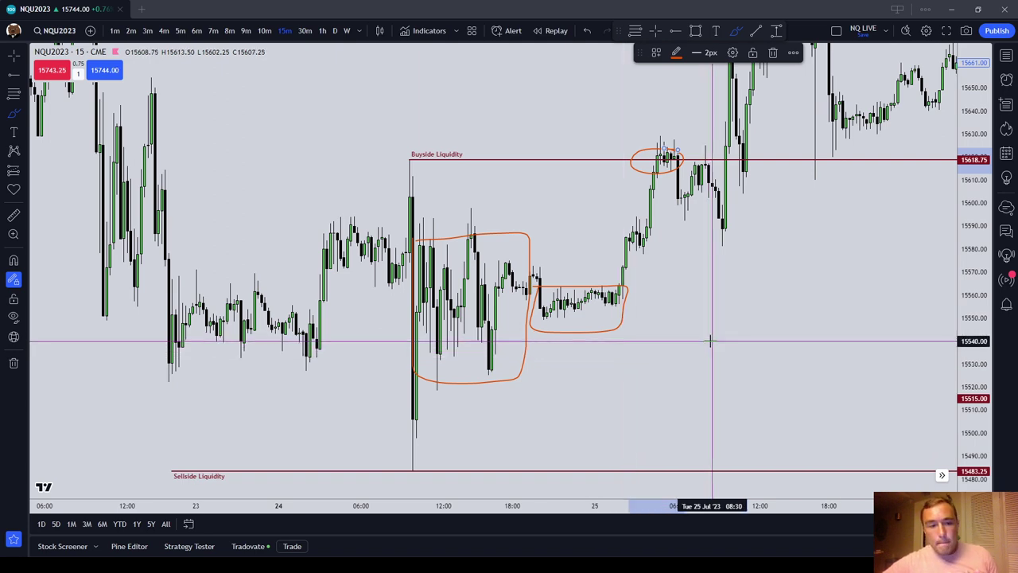
drag(814, 309, 568, 428)
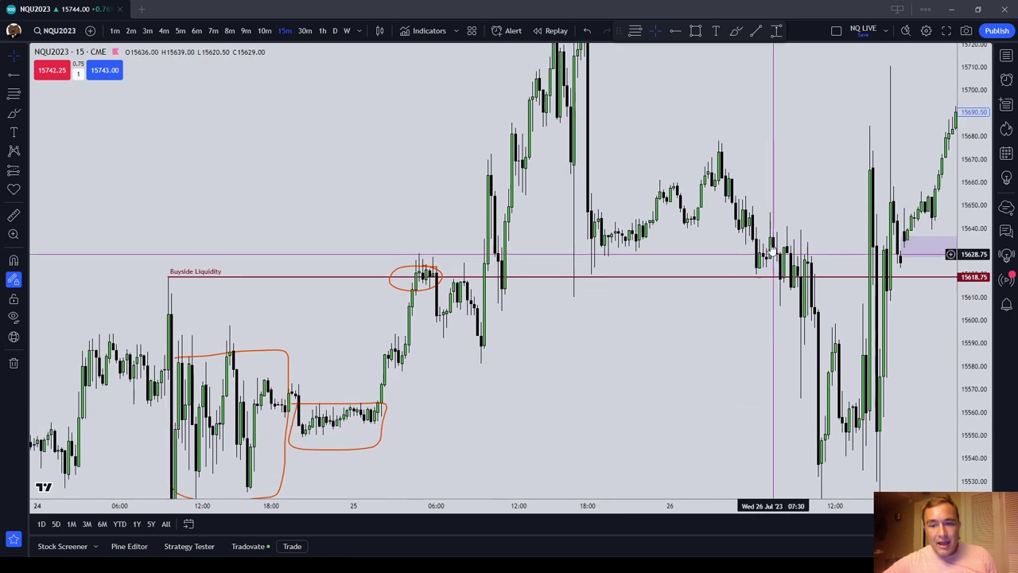
With magnet on, place a horizontal ray at the 24 Jul low and adjust it to 15518.25
drag(790, 270, 671, 289)
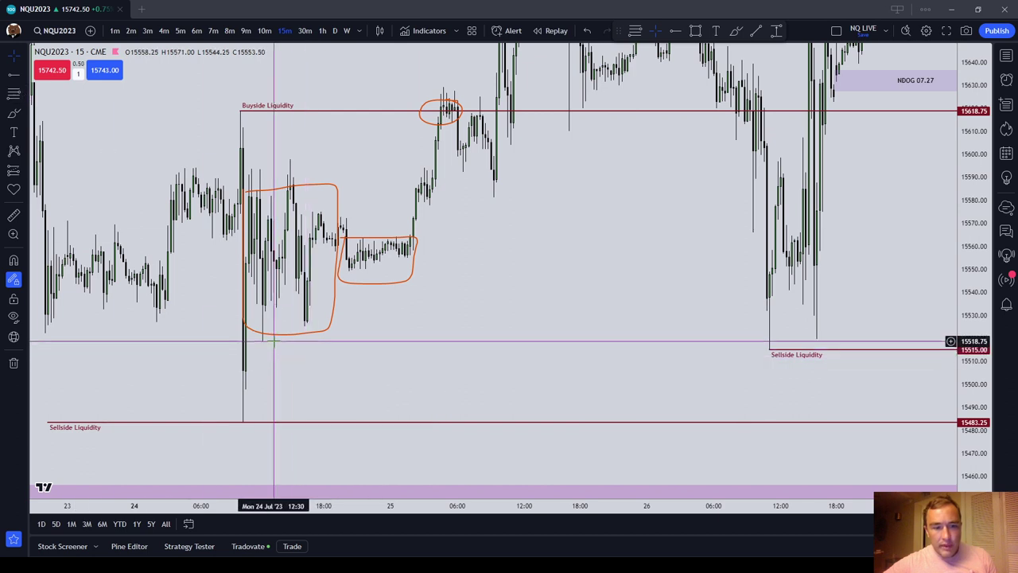
click(14, 75)
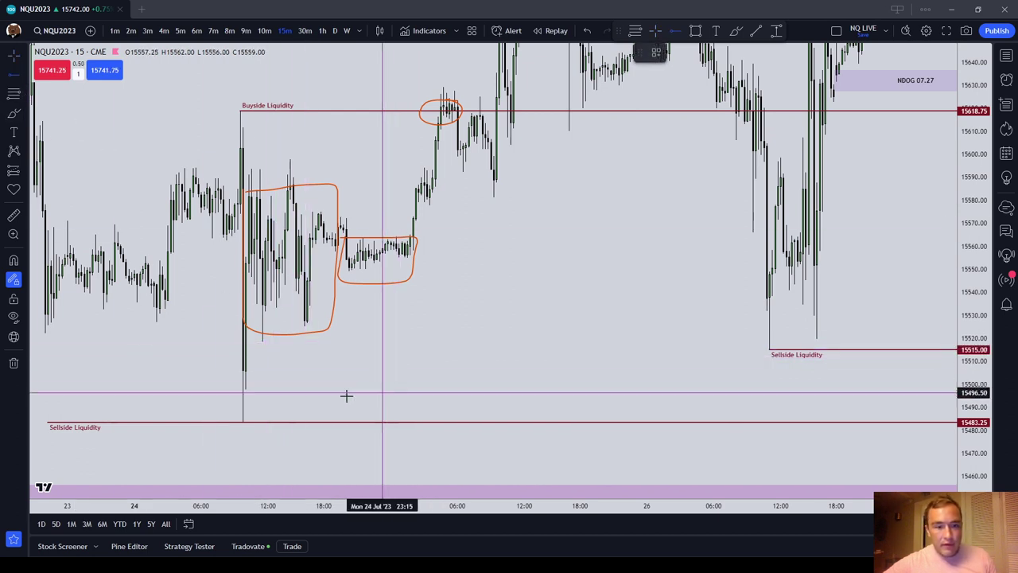
click(13, 260)
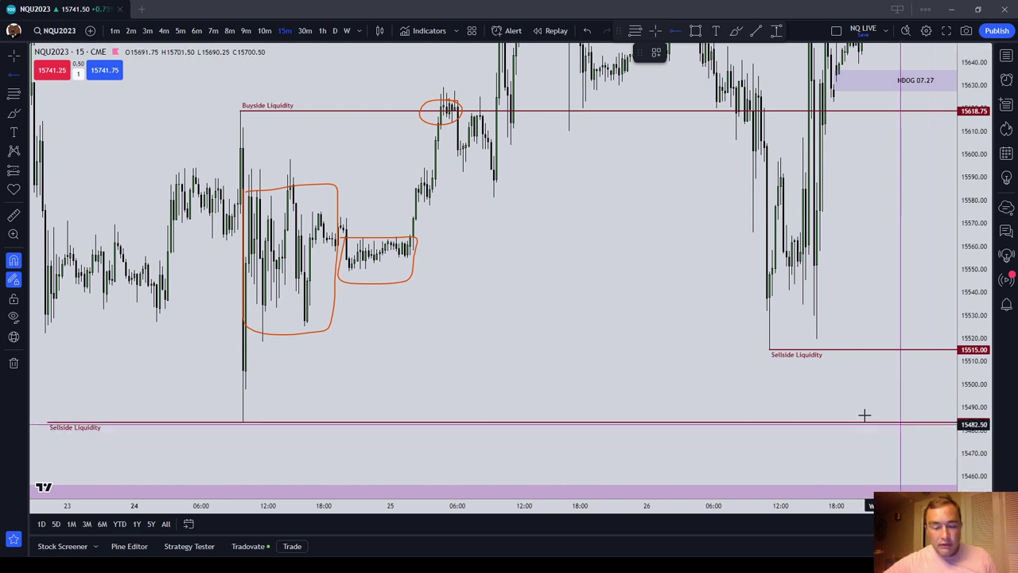
click(260, 349)
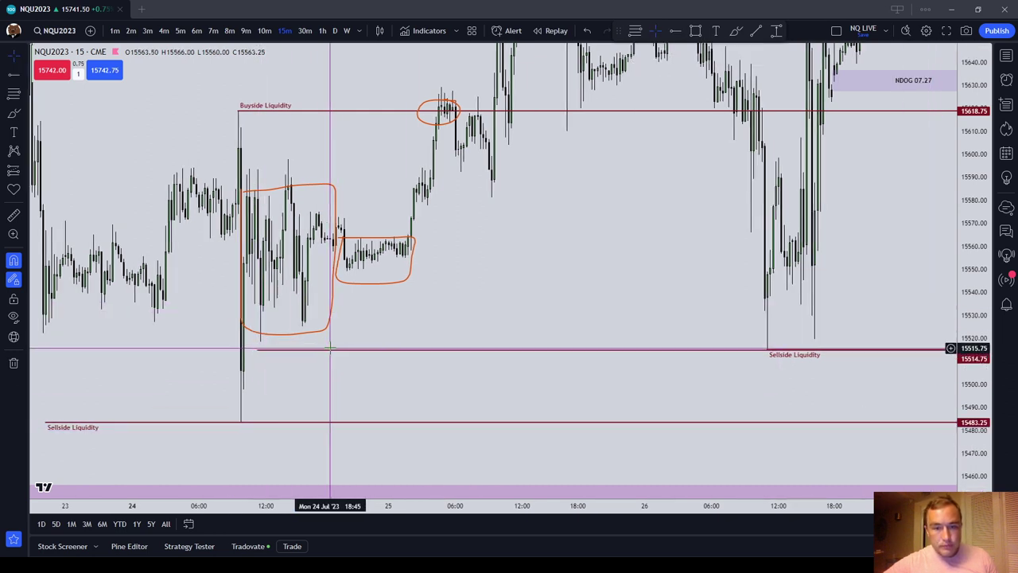
drag(288, 355, 318, 345)
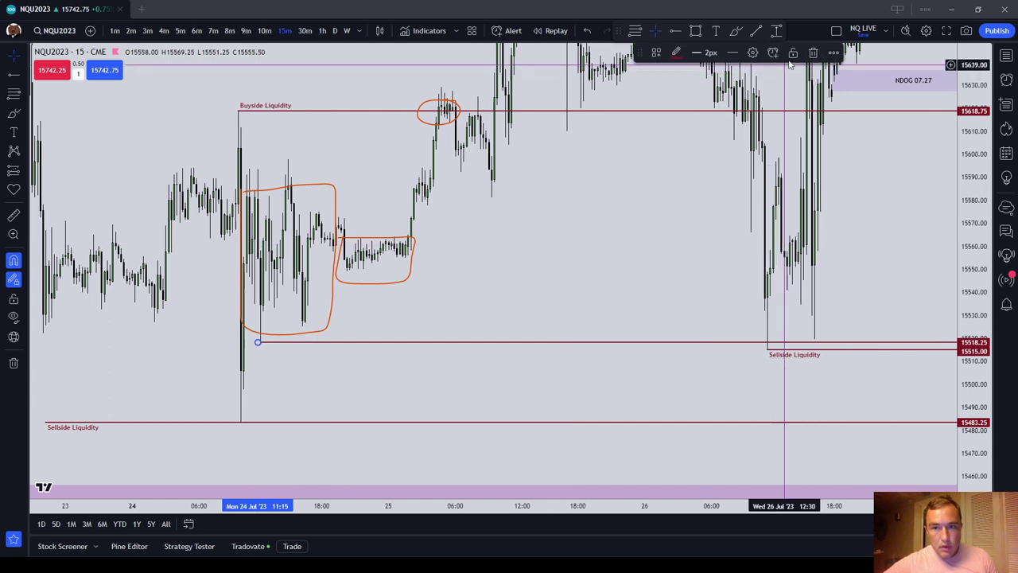
drag(667, 209, 602, 327)
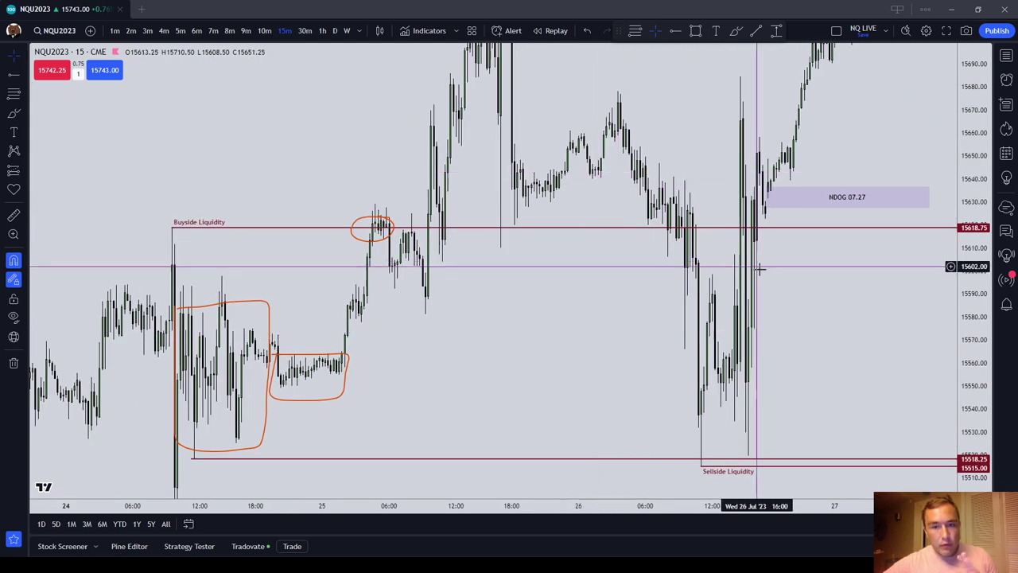
Brush two channel lines along the 26 Jul decline and a loop around the 24 Jul low
click(12, 115)
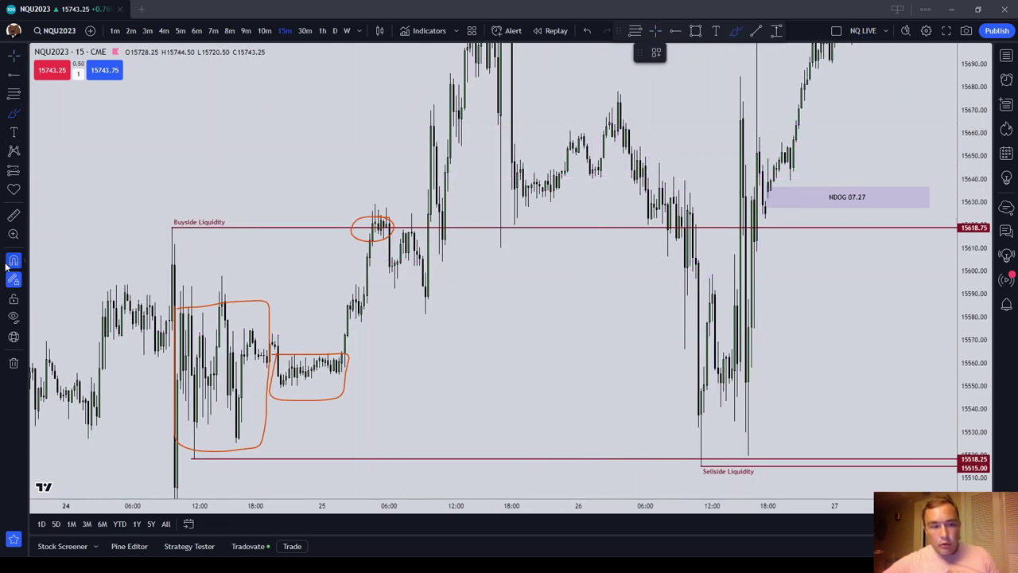
drag(616, 104, 703, 213)
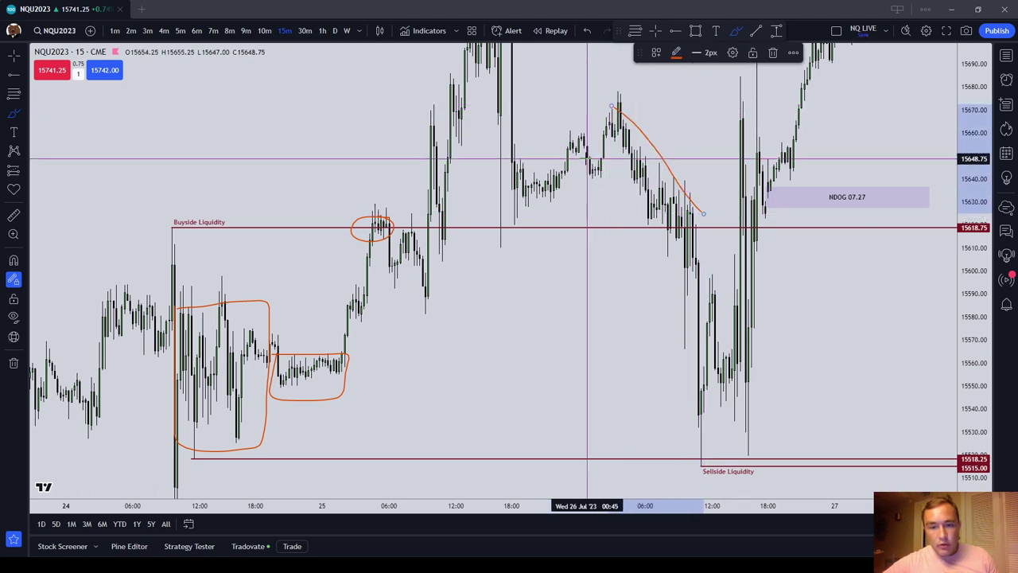
drag(590, 163, 693, 271)
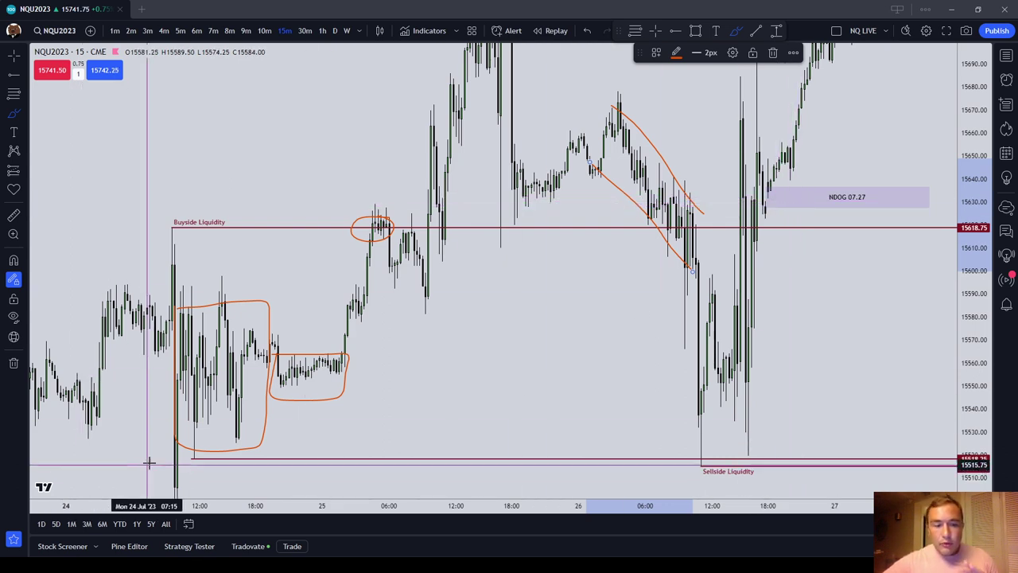
drag(203, 461, 192, 458)
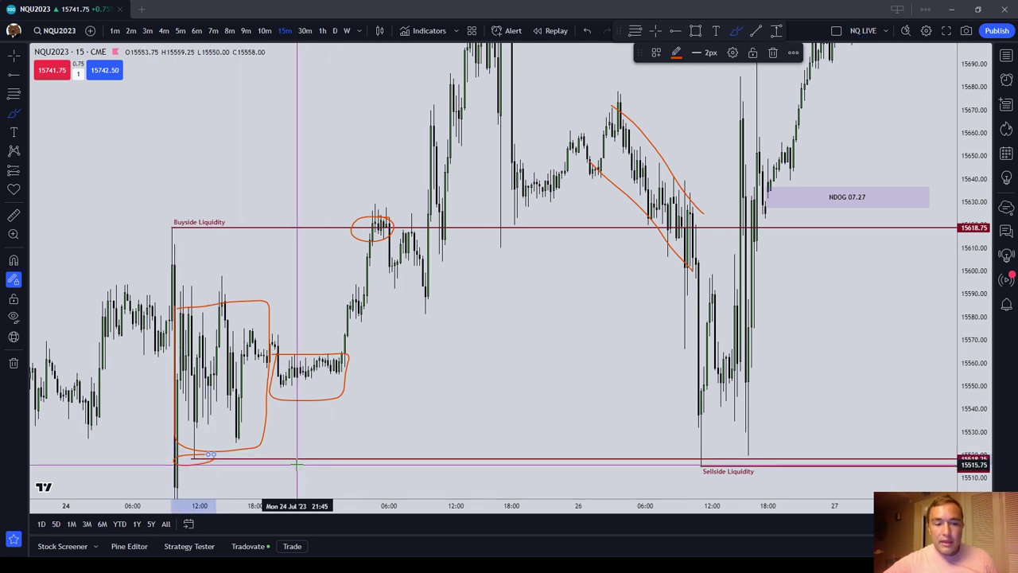
Apply the Sellside Liquidity template to the 15518.25 ray
click(676, 52)
click(656, 53)
click(704, 134)
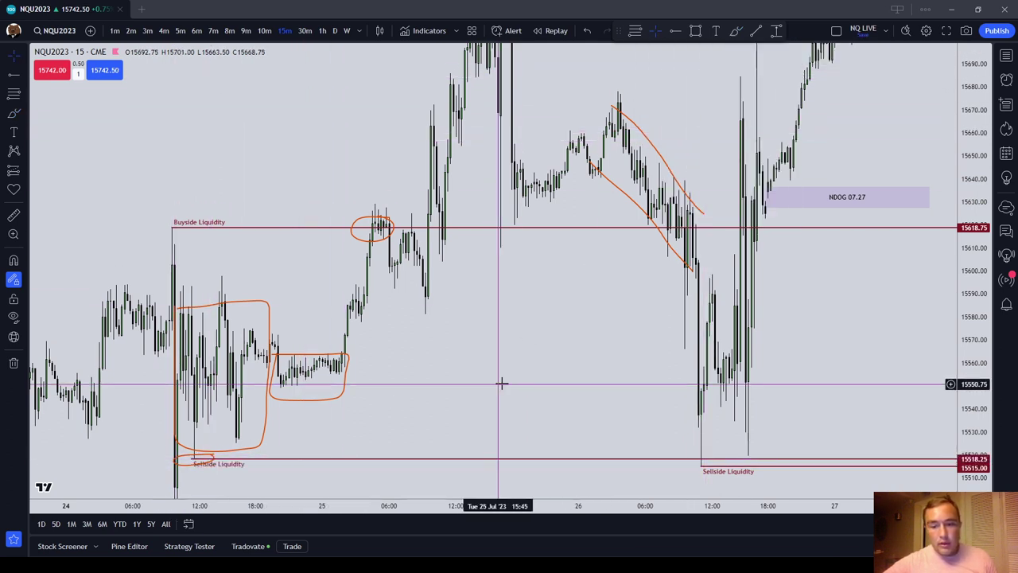
Delete the orange loop around the Buyside Liquidity sweep
drag(499, 381, 554, 291)
drag(779, 284, 934, 262)
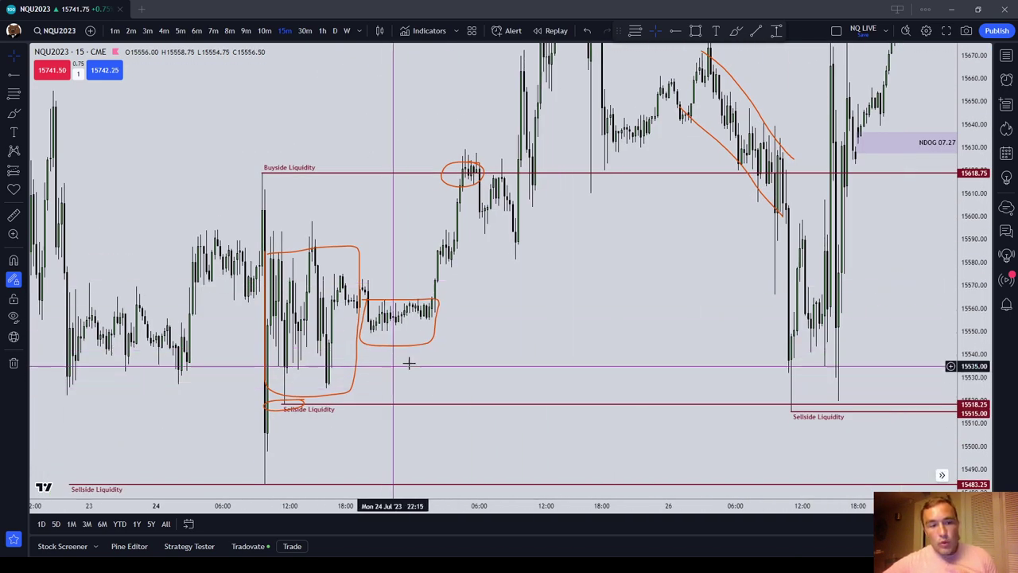
drag(409, 361, 554, 430)
click(505, 239)
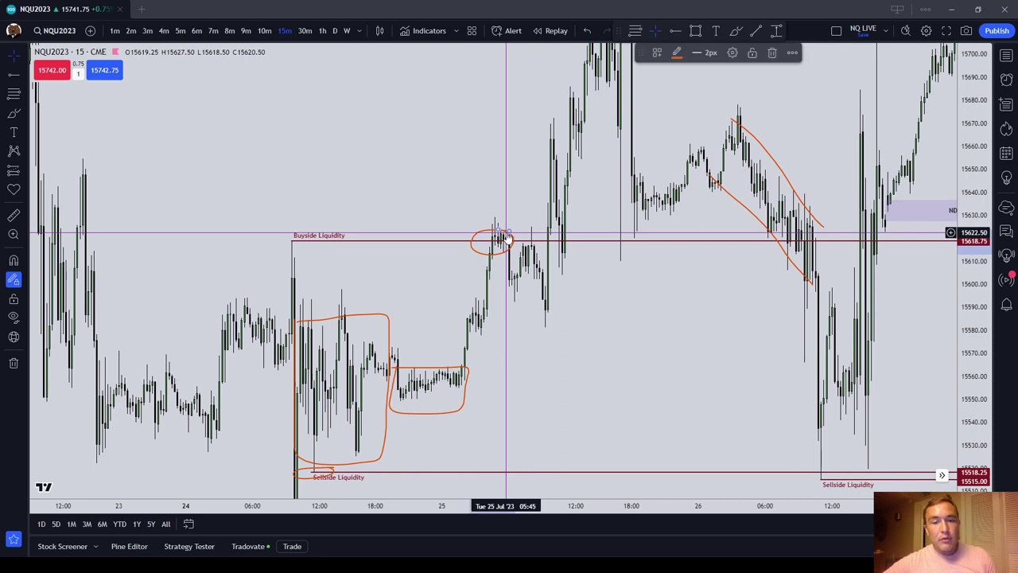
click(773, 51)
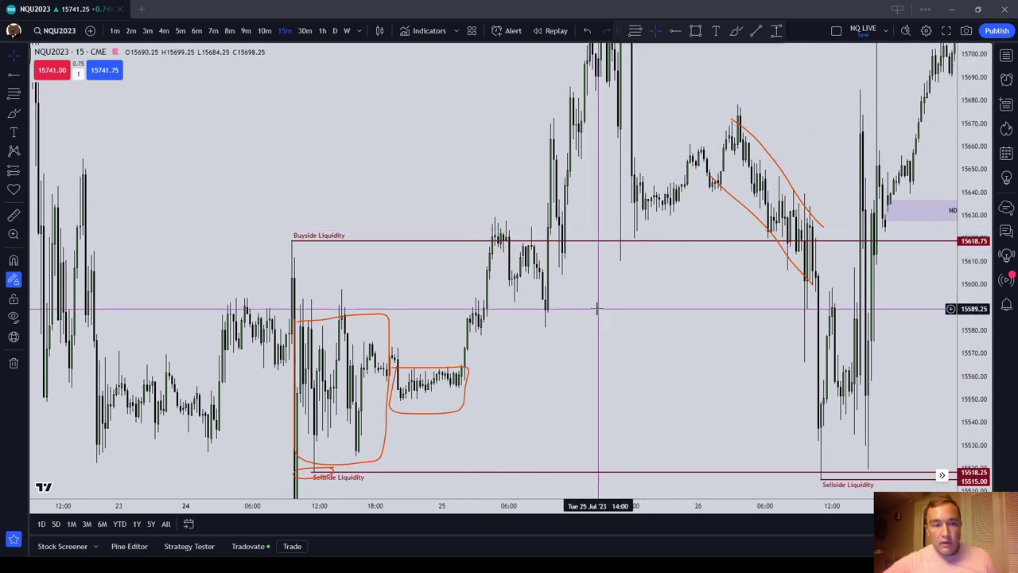
drag(597, 303, 752, 323)
drag(822, 341, 619, 317)
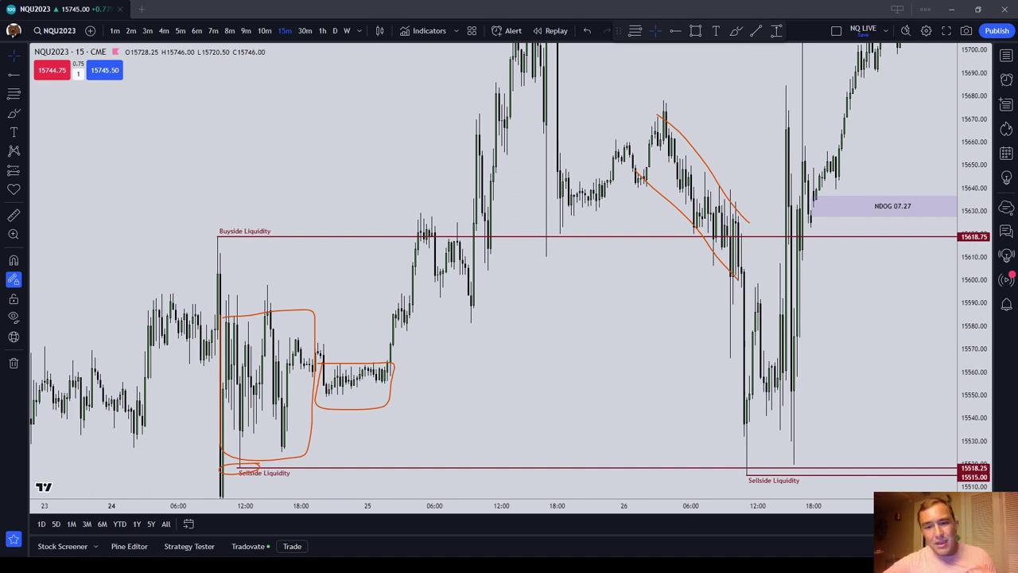
drag(459, 393, 386, 487)
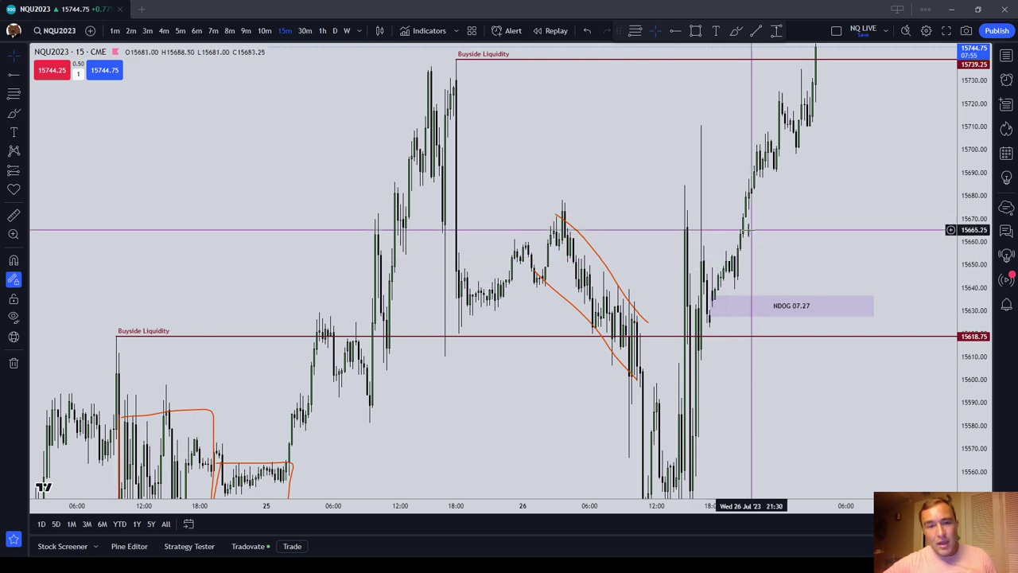
drag(866, 193, 809, 282)
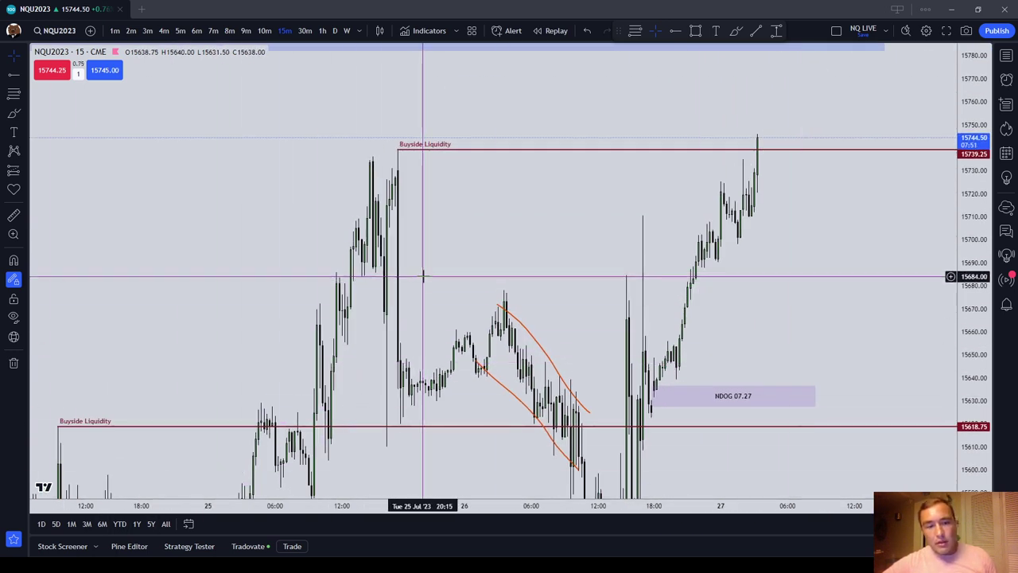
drag(423, 275, 543, 245)
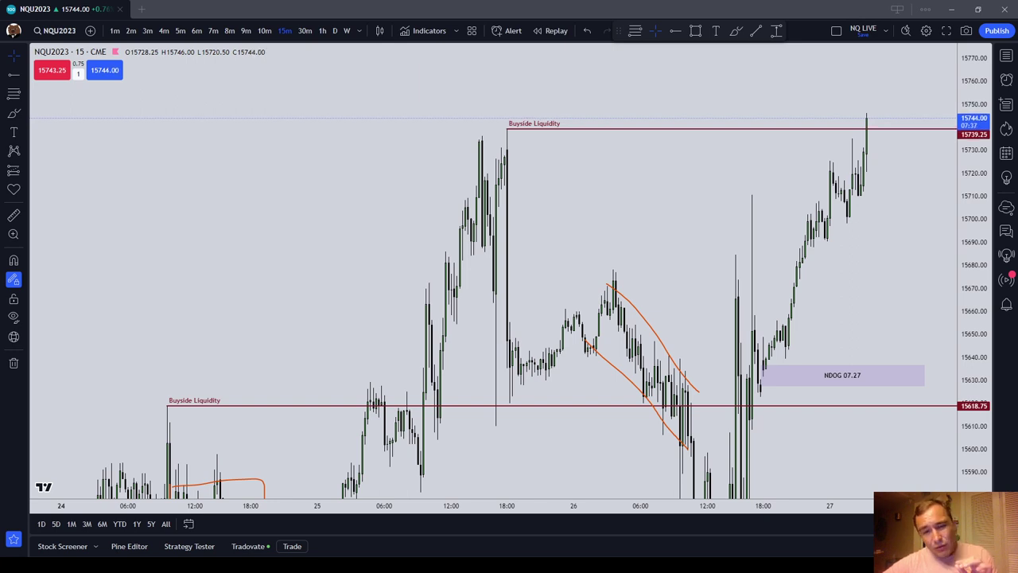
drag(716, 332, 607, 320)
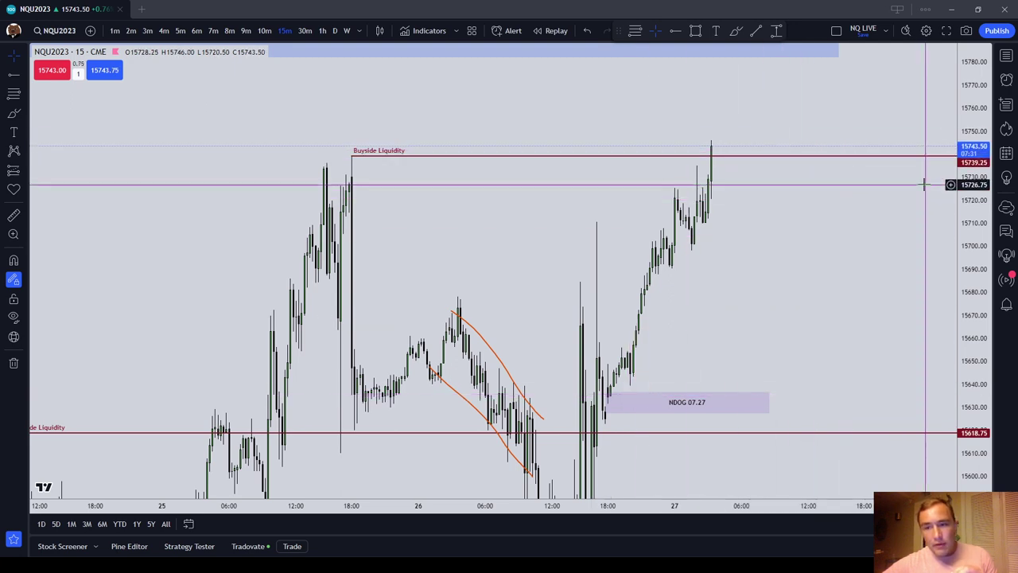
click(917, 157)
click(766, 239)
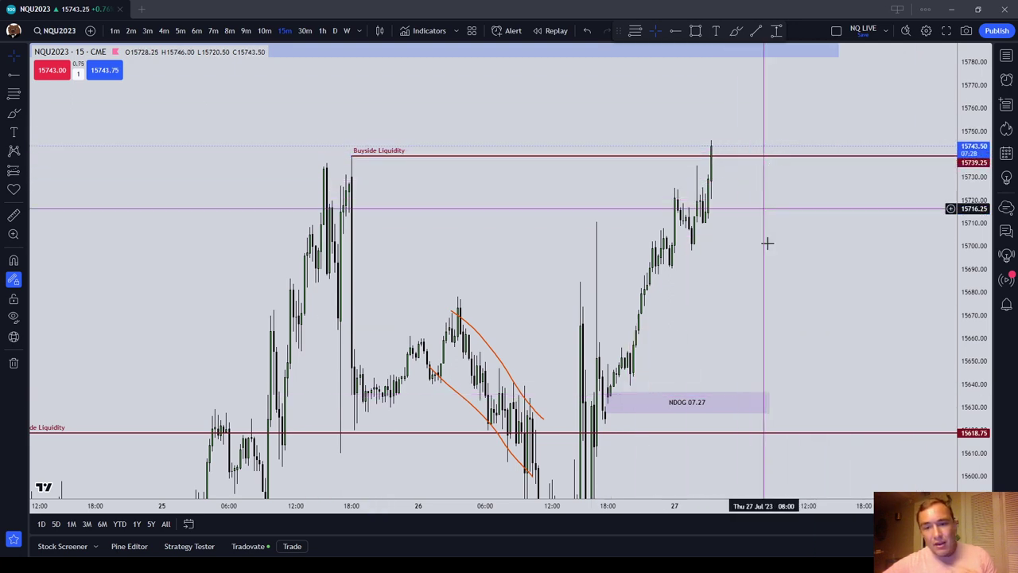
key(alt+b)
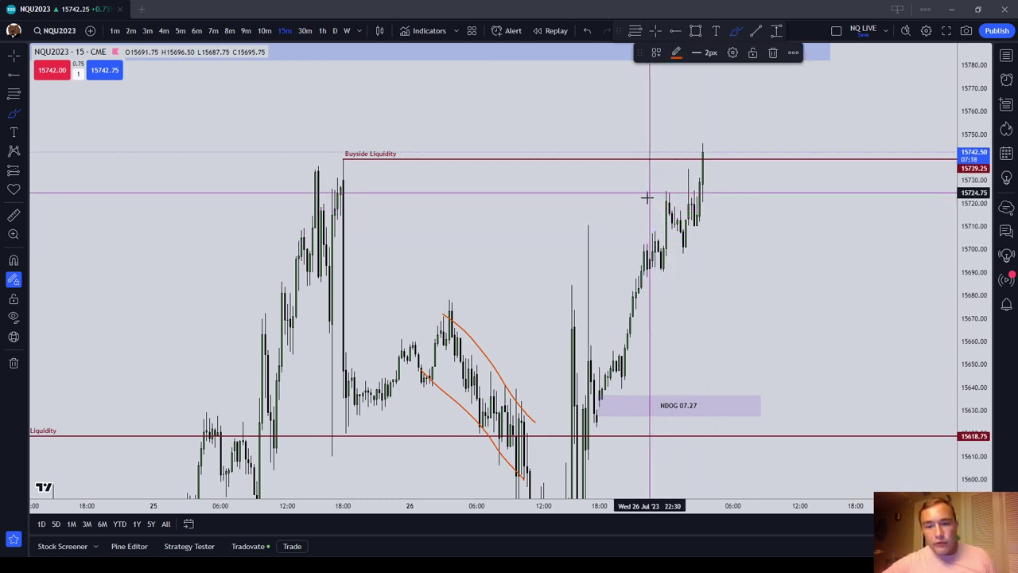
mouse_move(646, 197)
mouse_down()
mouse_move(697, 268)
mouse_move(718, 182)
mouse_move(641, 188)
mouse_up()
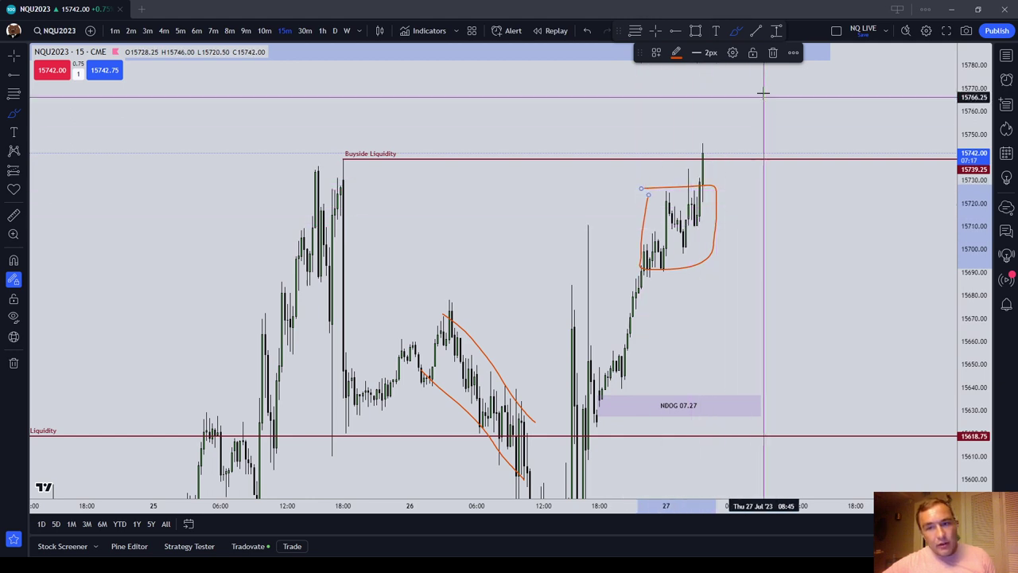
click(772, 52)
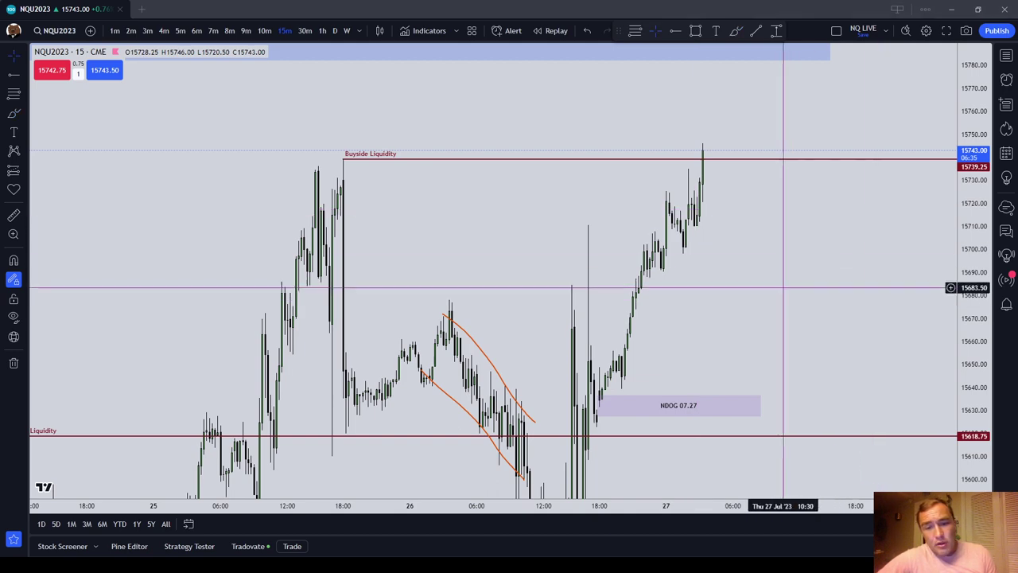
Delete the earlier Sellside Liquidity ray near the 24 Jul candles, keeping the 15515.00 one
drag(518, 338, 643, 254)
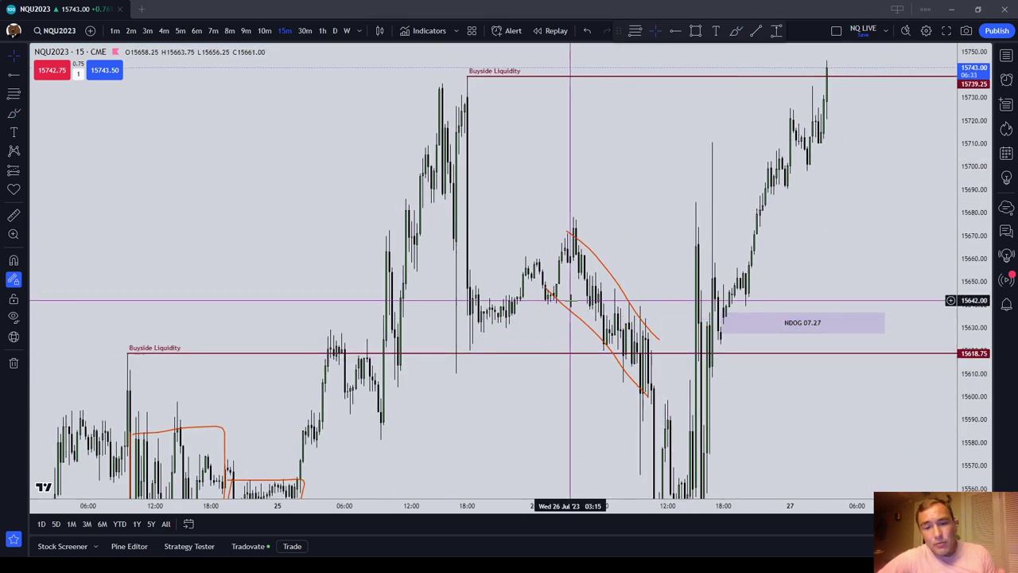
scroll(565, 334, down, 5)
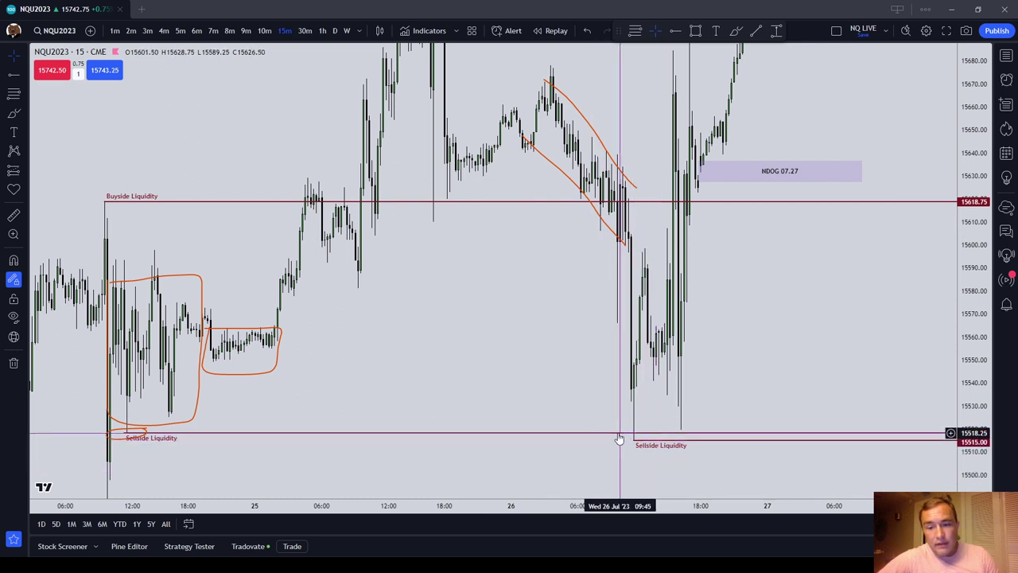
click(736, 31)
click(813, 53)
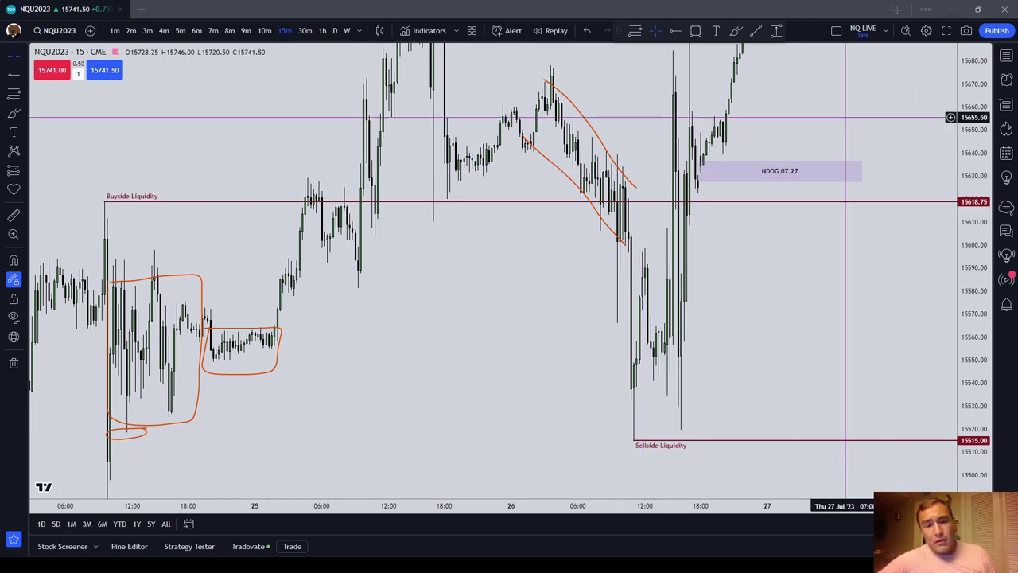
Append ' (Purged)' to the top 15739.25 ray's label, making it 'Buyside Liquidity (Purged)'
drag(863, 125, 806, 374)
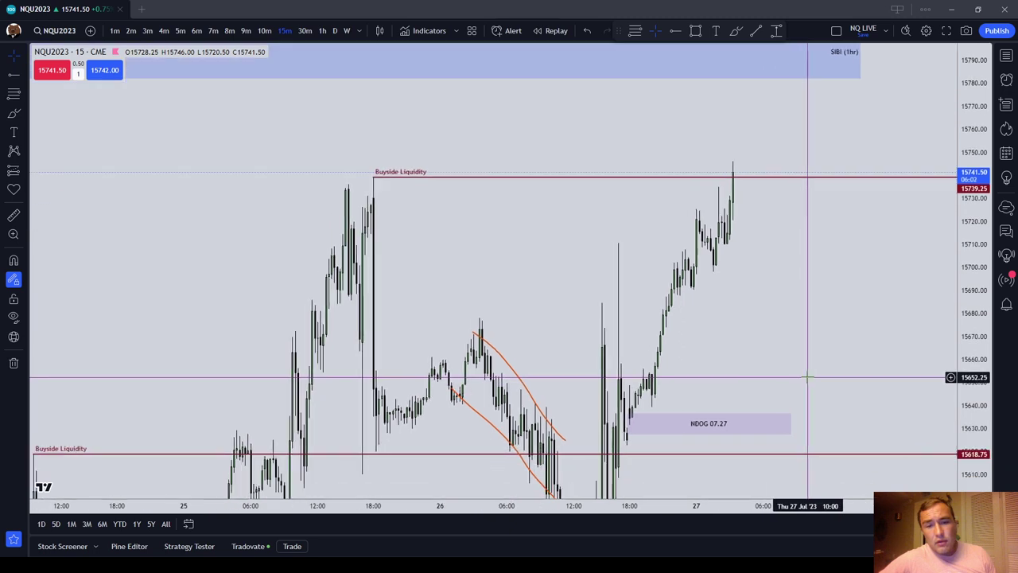
double_click(411, 175)
click(518, 279)
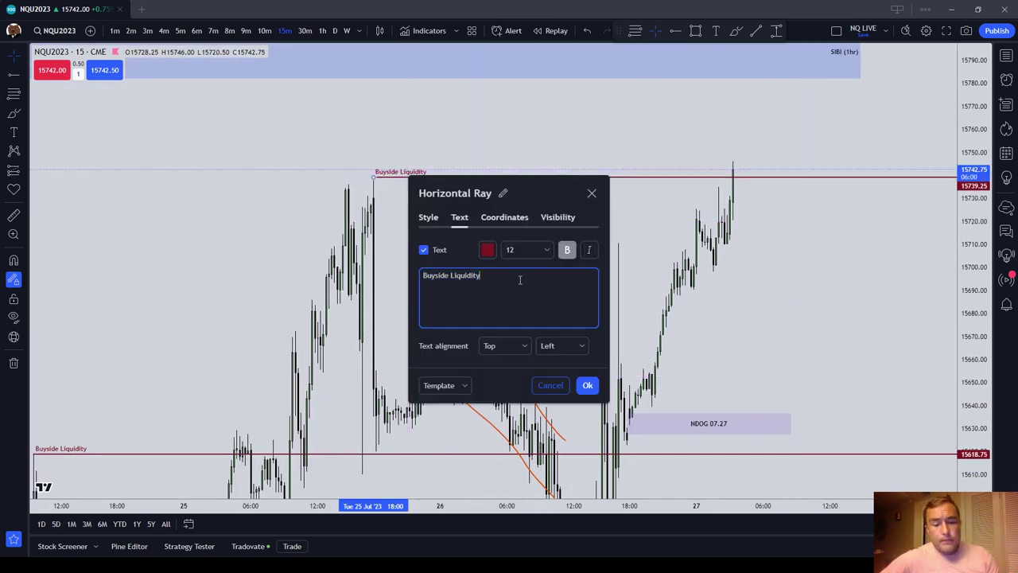
text((Purged))
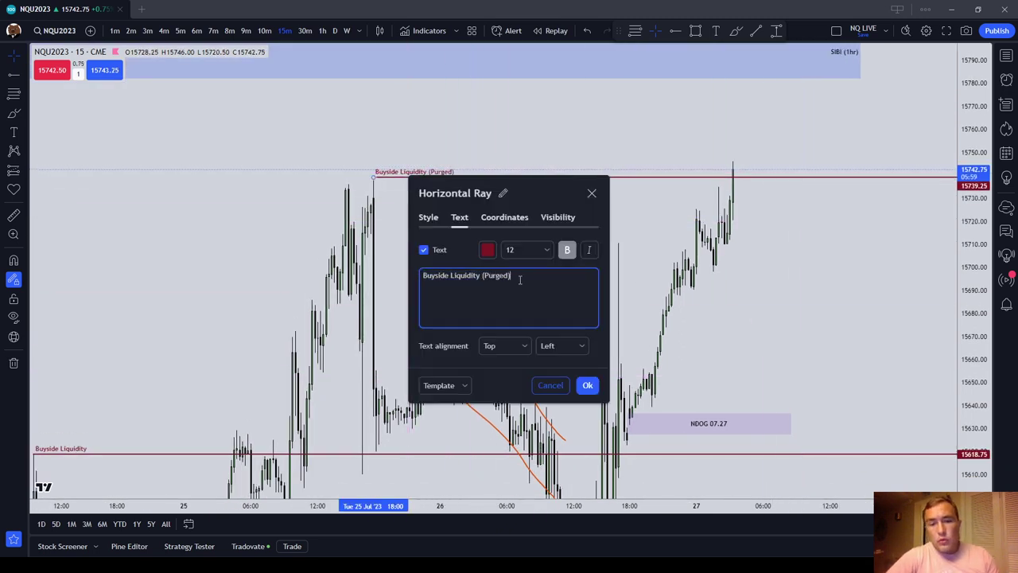
click(587, 385)
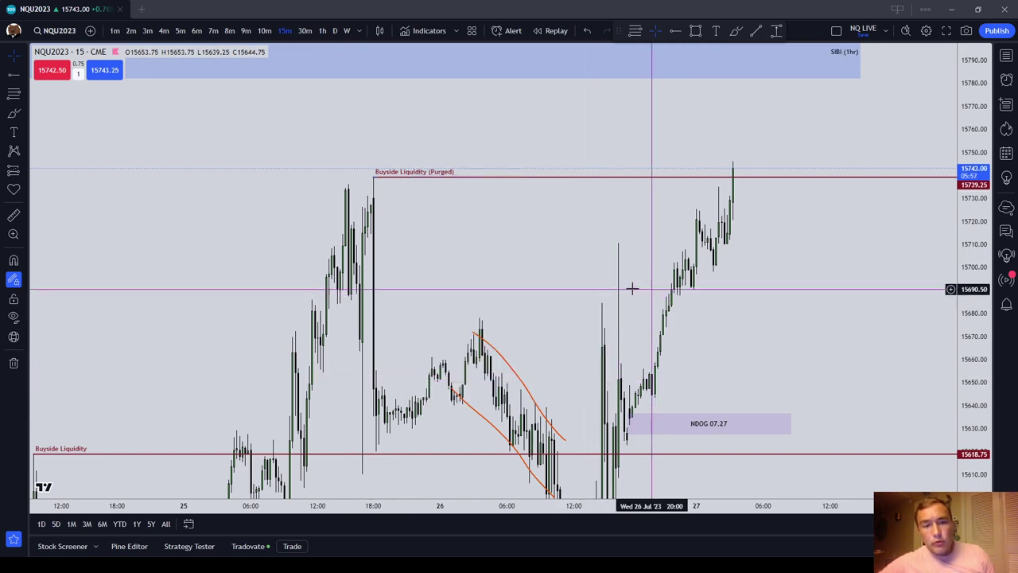
scroll(621, 241, up, 2)
drag(586, 275, 687, 227)
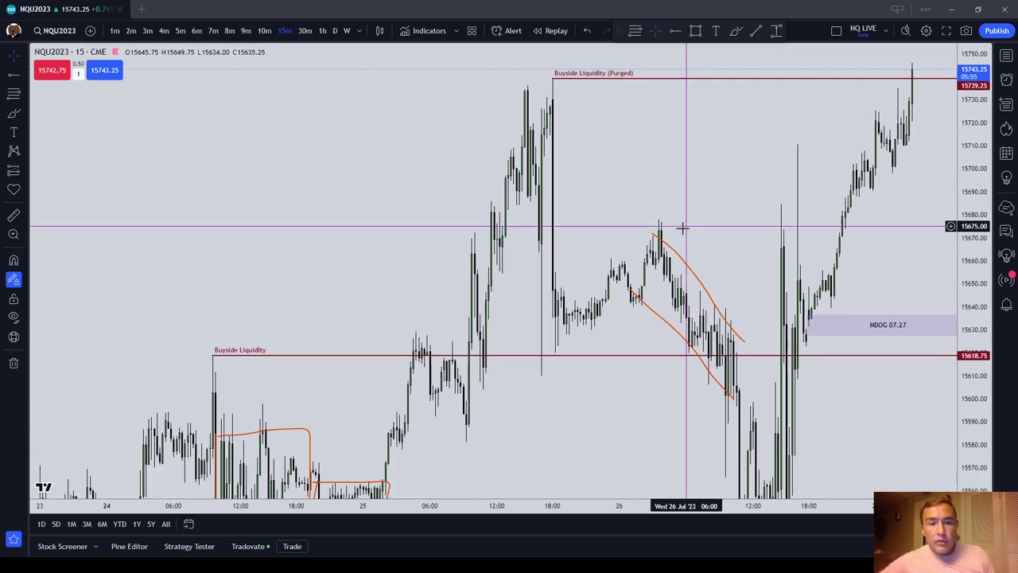
drag(556, 434, 731, 332)
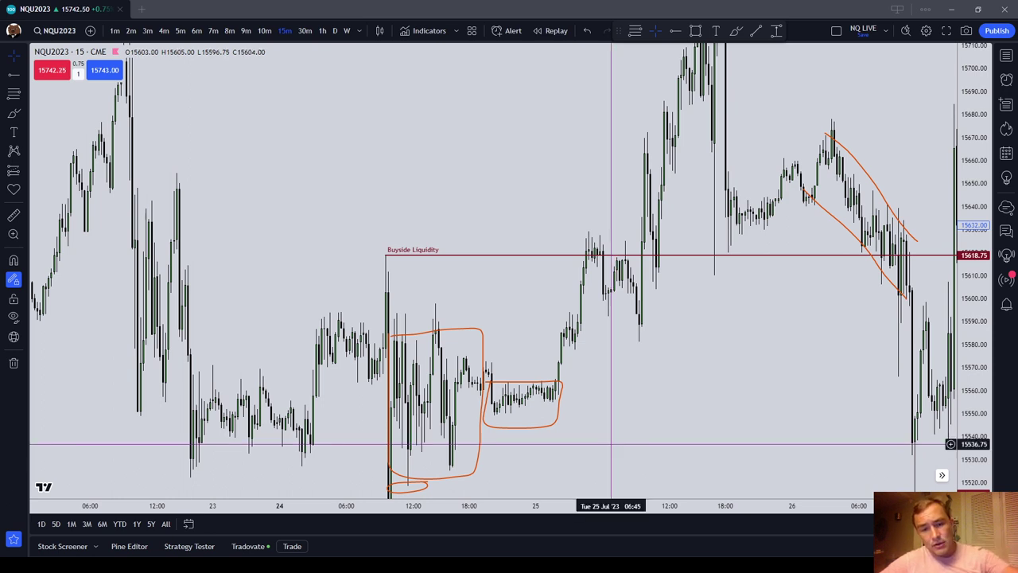
drag(652, 423, 822, 390)
drag(342, 389, 504, 182)
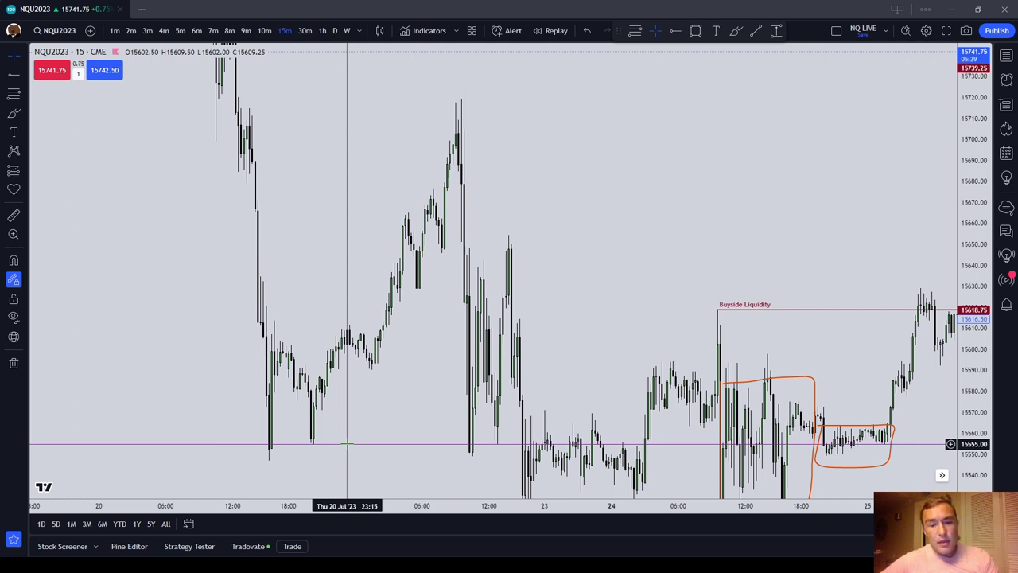
drag(514, 262, 499, 97)
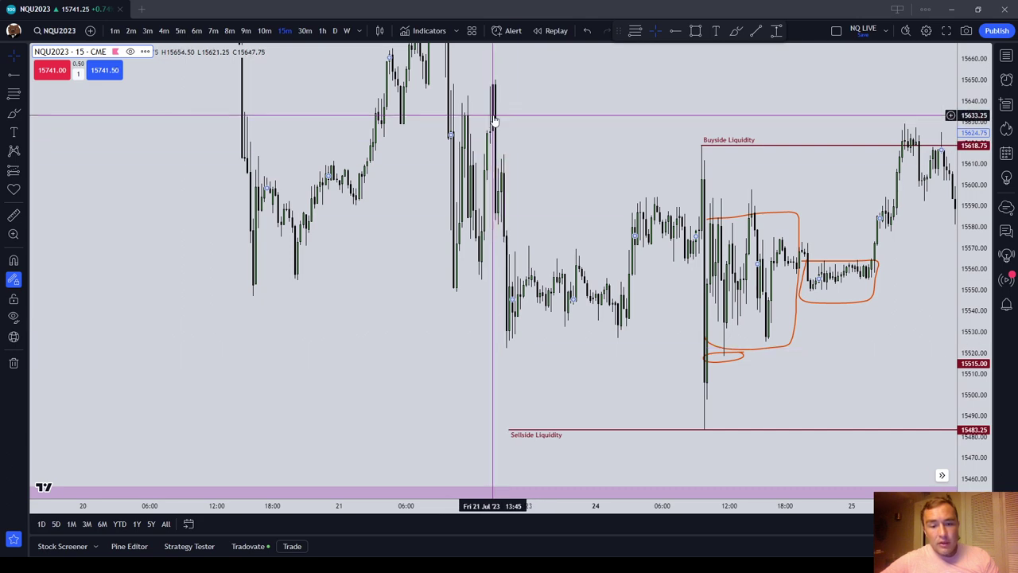
drag(588, 106, 463, 170)
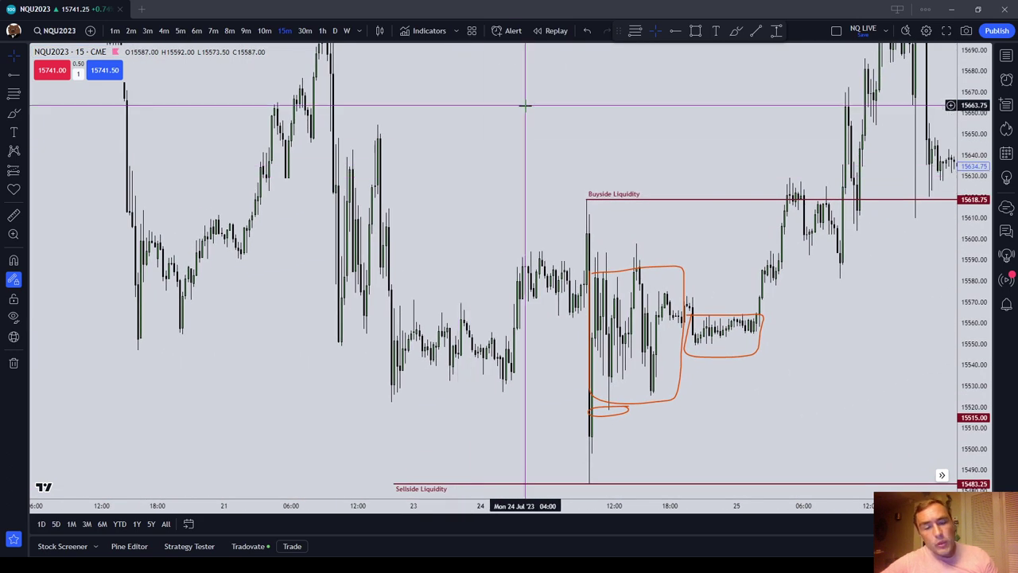
drag(534, 134, 525, 191)
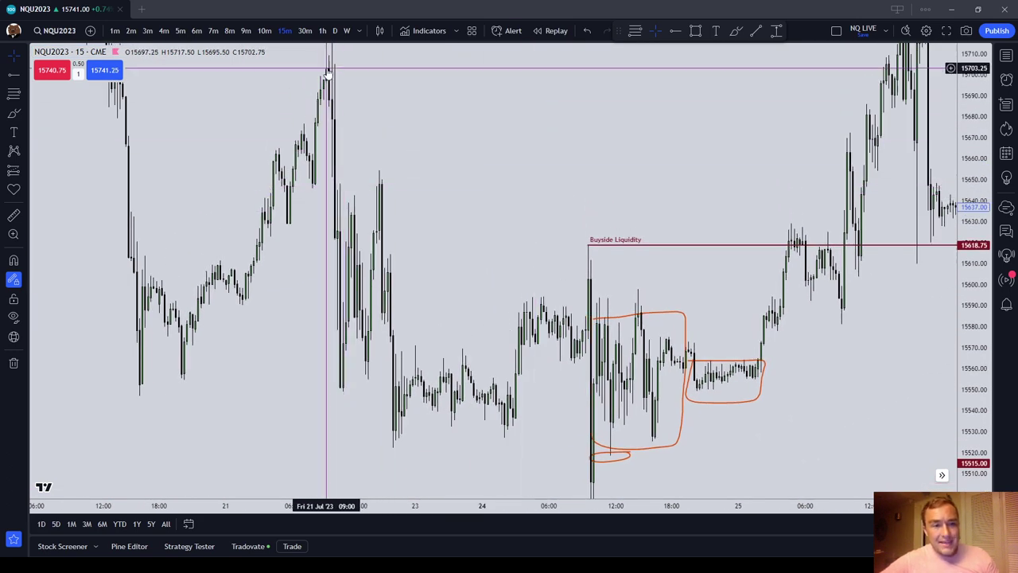
drag(325, 64, 379, 118)
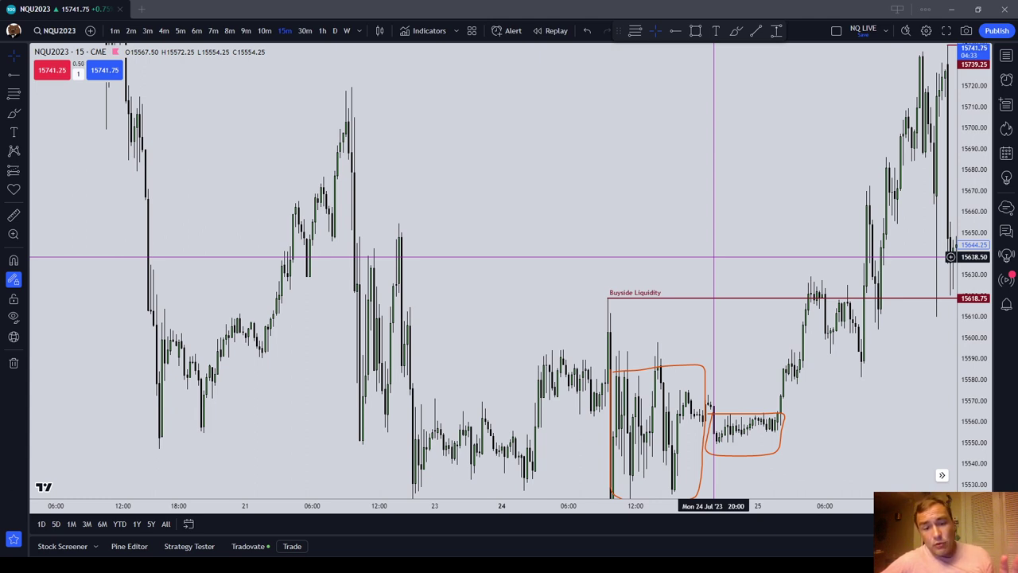
drag(716, 265, 509, 390)
drag(880, 377, 750, 273)
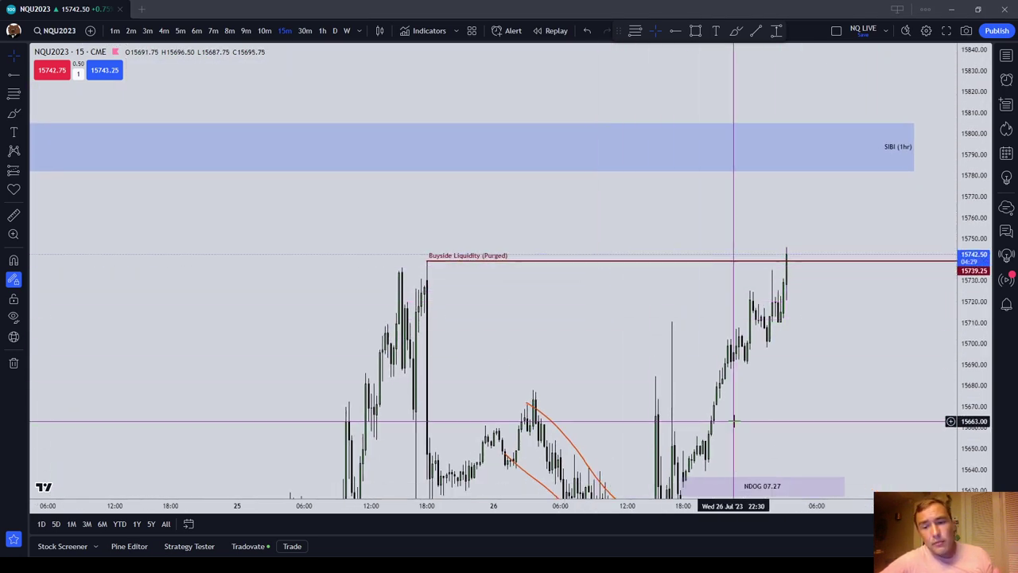
drag(736, 368, 755, 368)
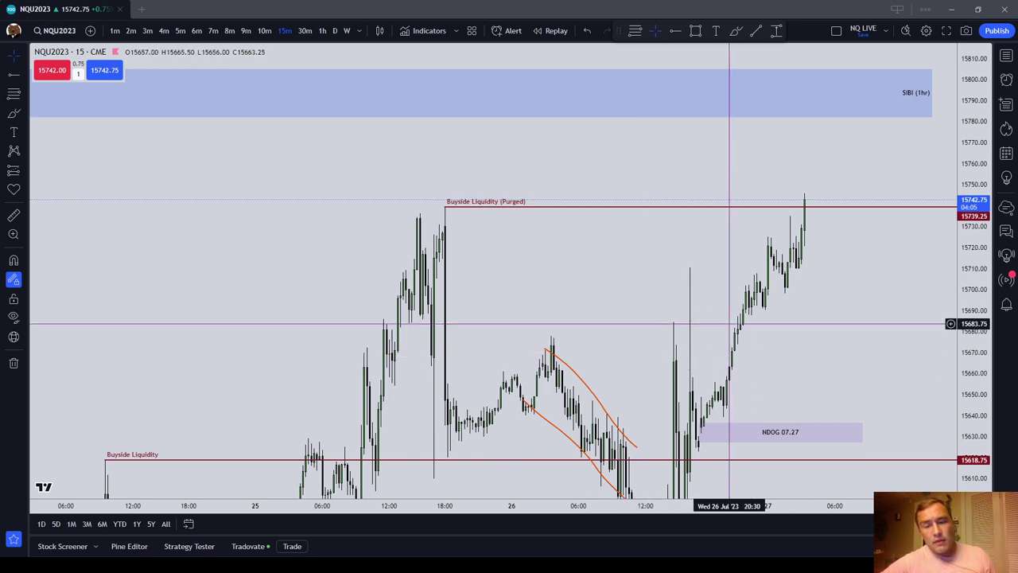
scroll(742, 309, down, 2)
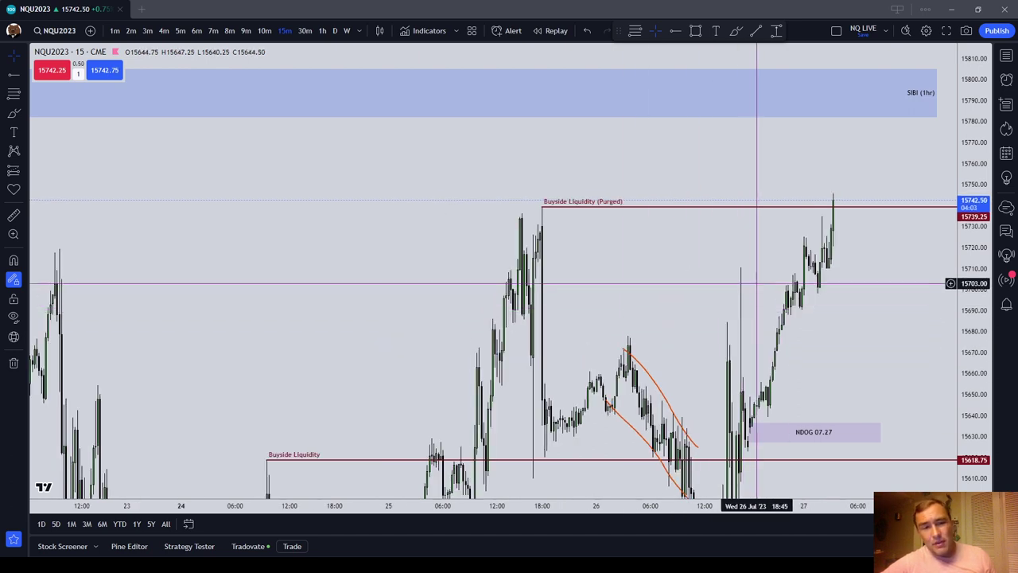
scroll(756, 283, up, 1)
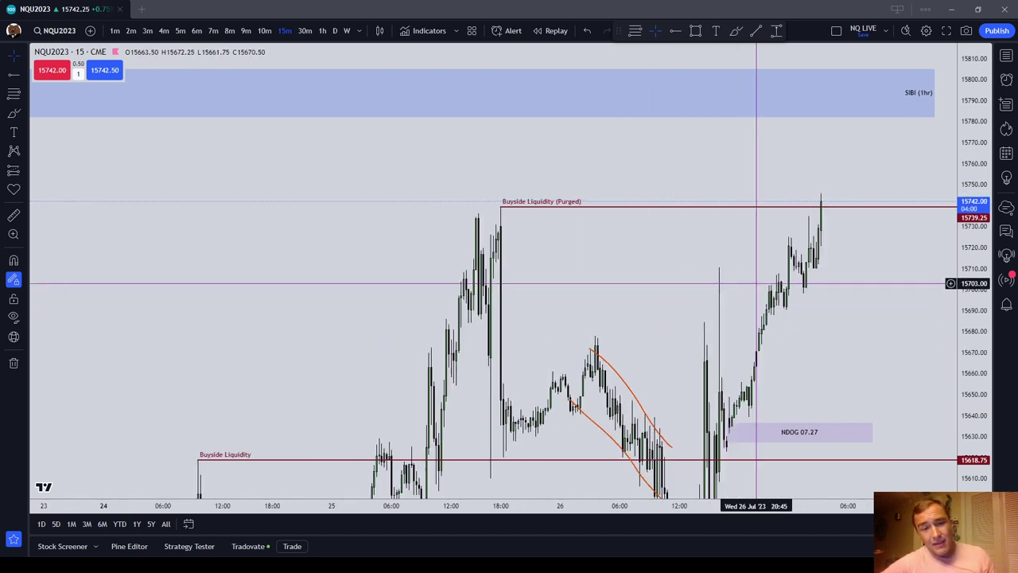